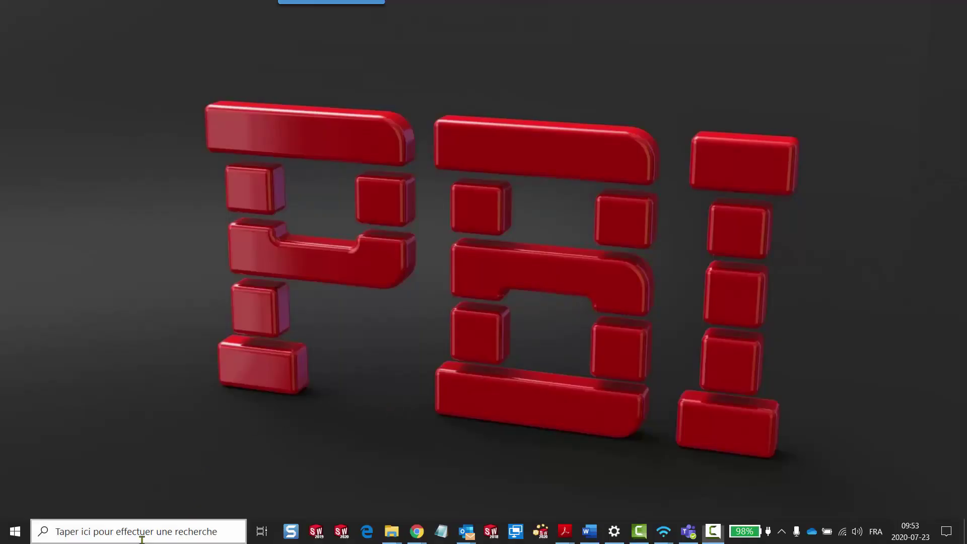
Step: Search Windows for 'administra' and launch the SOLIDWORKS PDM Administration tool
{"action": "left_click", "coordinate": [146, 536]}
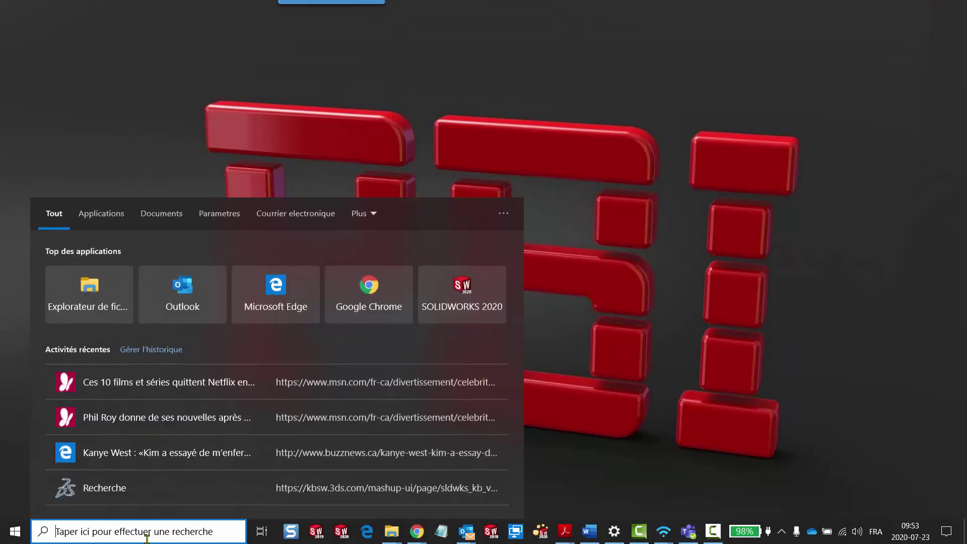
{"action": "type", "text": "administra"}
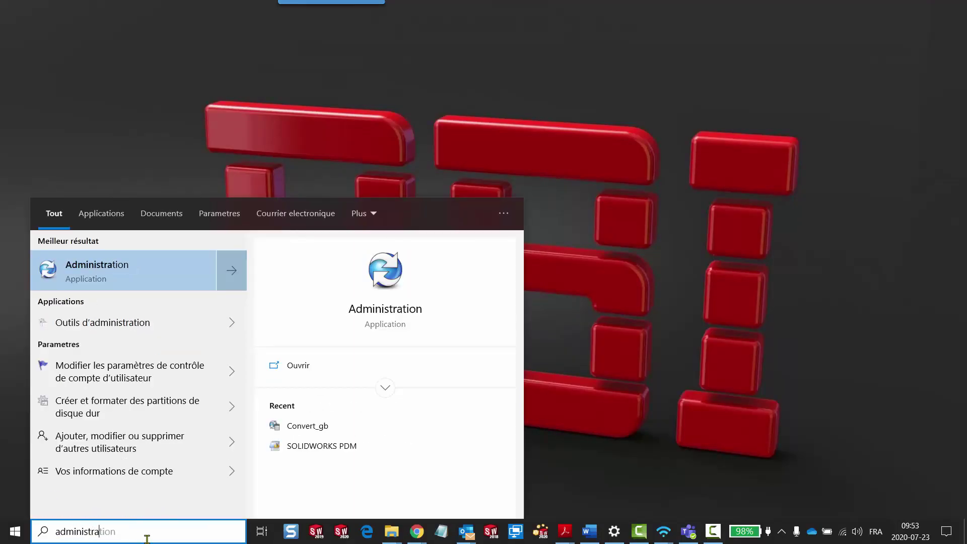
{"action": "left_click", "coordinate": [123, 268]}
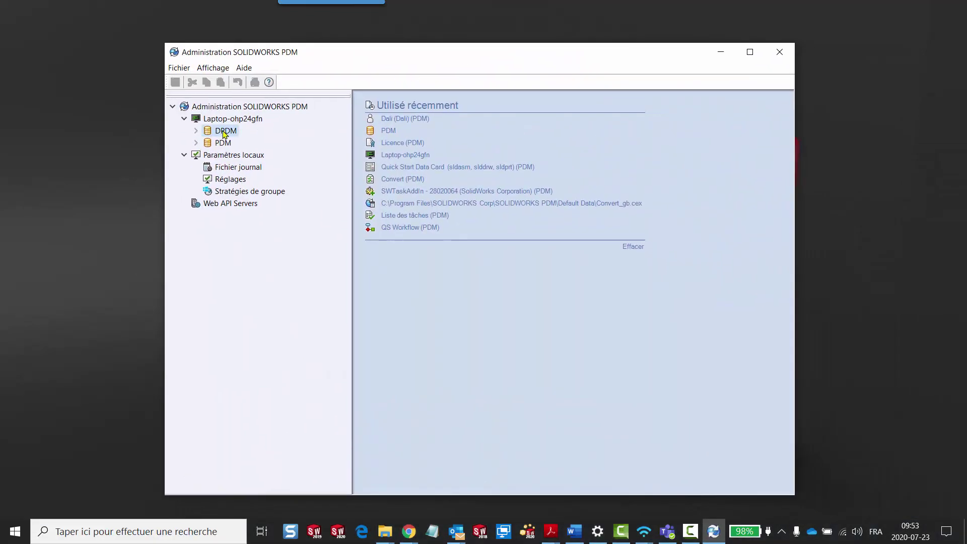
Step: Log in to the DPDM vault with the vault password
{"action": "right_click", "coordinate": [224, 134]}
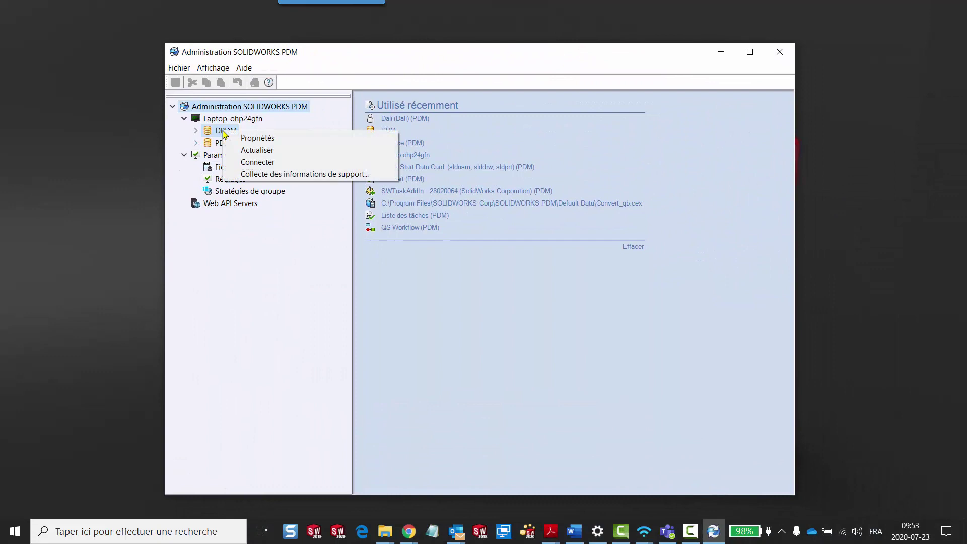
{"action": "left_click", "coordinate": [248, 163]}
{"action": "type", "text": "pas"}
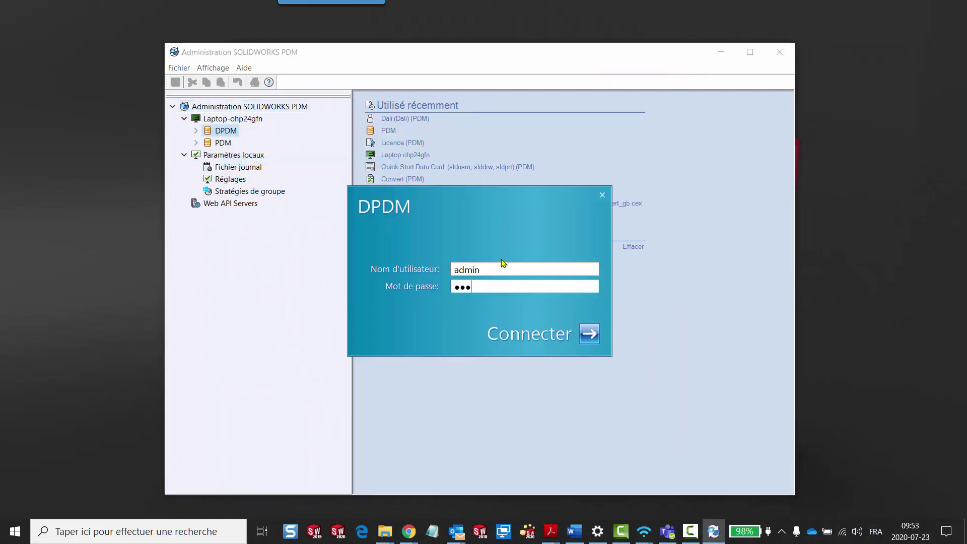
{"action": "type", "text": "sword"}
{"action": "key", "text": "Return"}
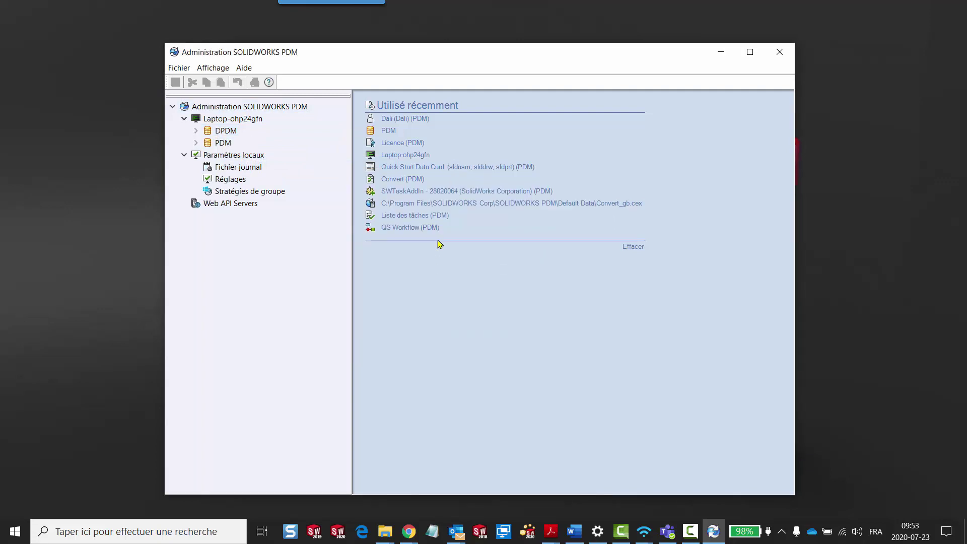
Step: Block new connections to the DPDM vault in its properties
{"action": "right_click", "coordinate": [216, 132]}
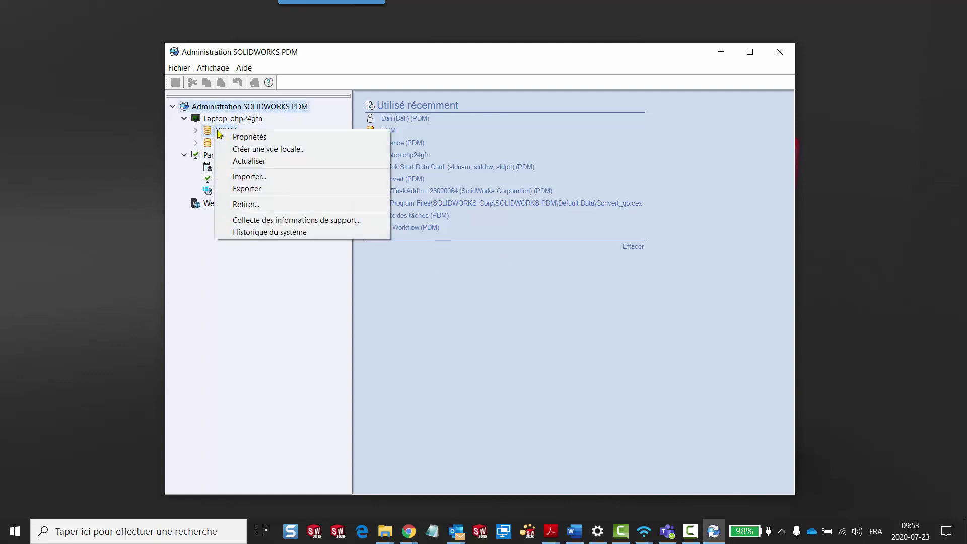
{"action": "left_click", "coordinate": [245, 136]}
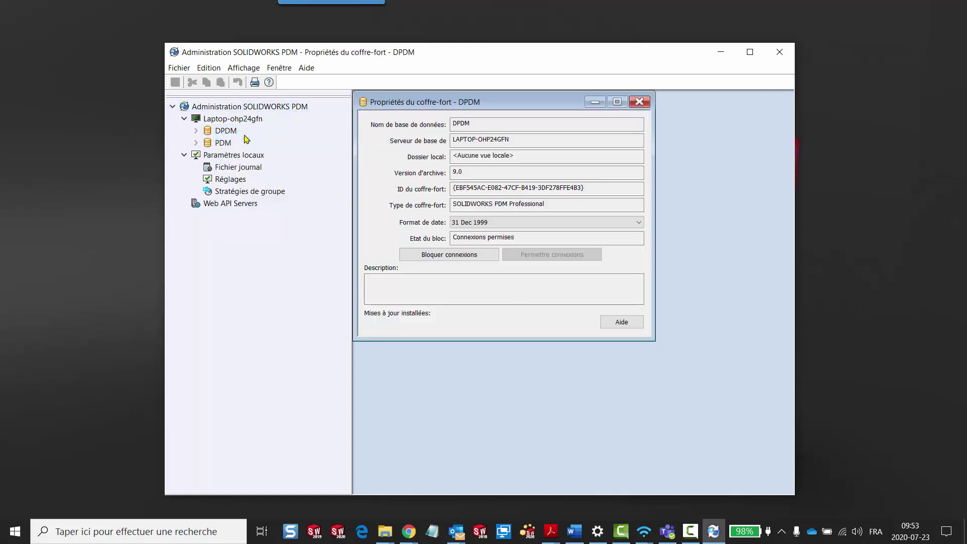
{"action": "left_click", "coordinate": [452, 257]}
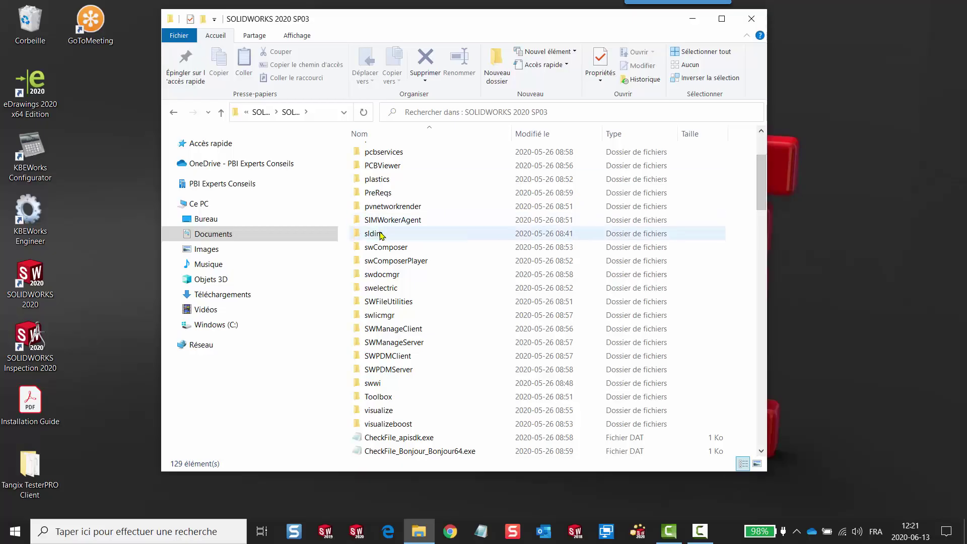
Step: Run the sldIM installer from the sldim folder as administrator
{"action": "double_click", "coordinate": [378, 236]}
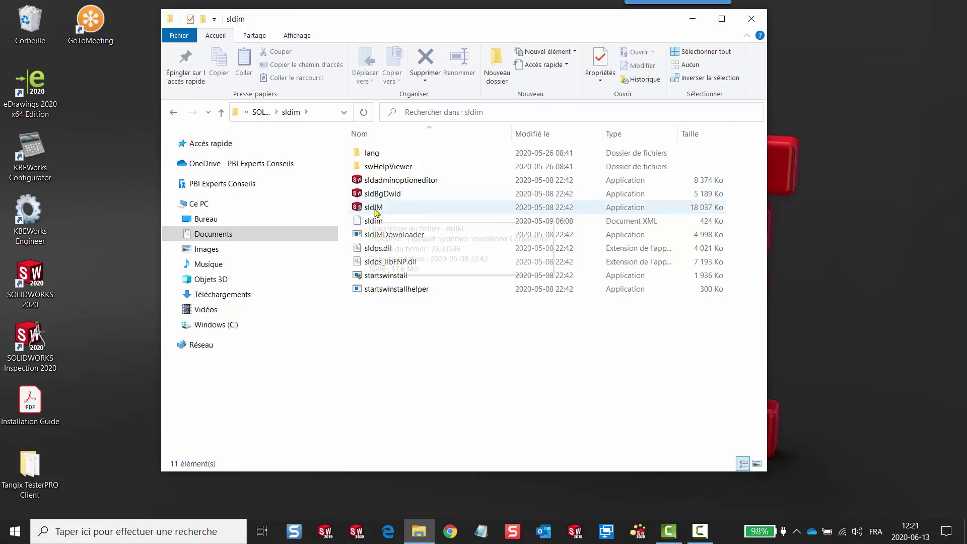
{"action": "left_click", "coordinate": [375, 210]}
{"action": "right_click", "coordinate": [375, 210]}
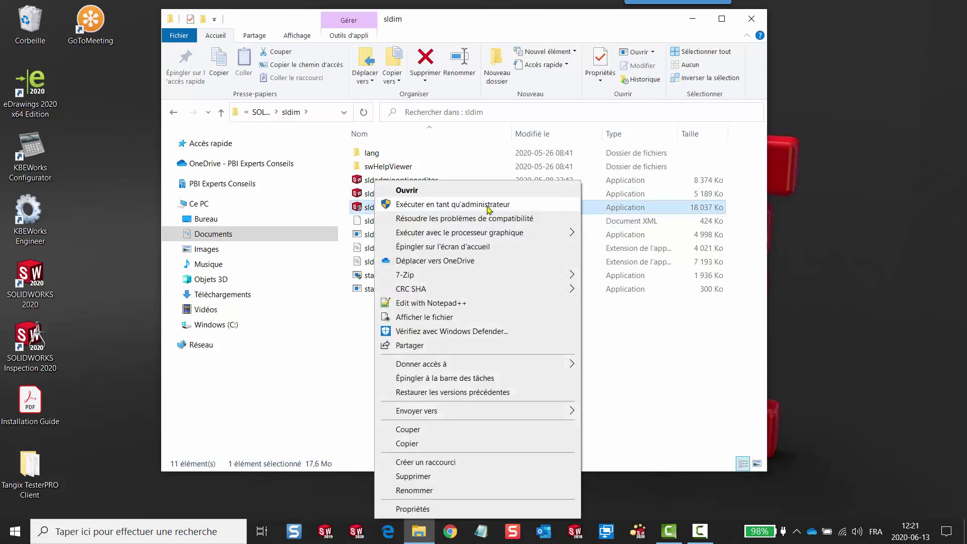
{"action": "left_click", "coordinate": [489, 206]}
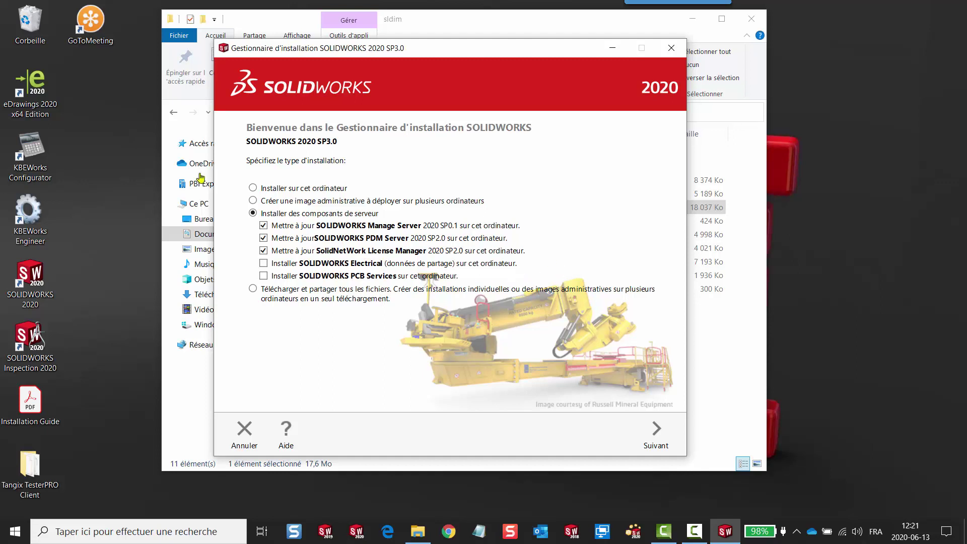
Step: Exclude the SOLIDWORKS Manage Server update and continue to the Résumé page
{"action": "left_click", "coordinate": [263, 227]}
{"action": "left_click", "coordinate": [657, 433]}
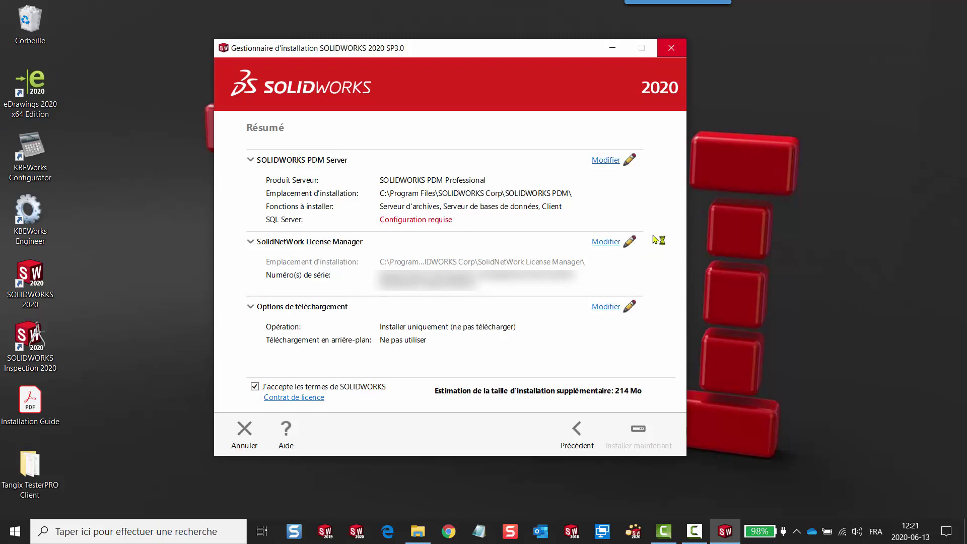
Step: Edit the PDM Server settings, entering the SQL Server login password, and confirm
{"action": "left_click", "coordinate": [606, 161]}
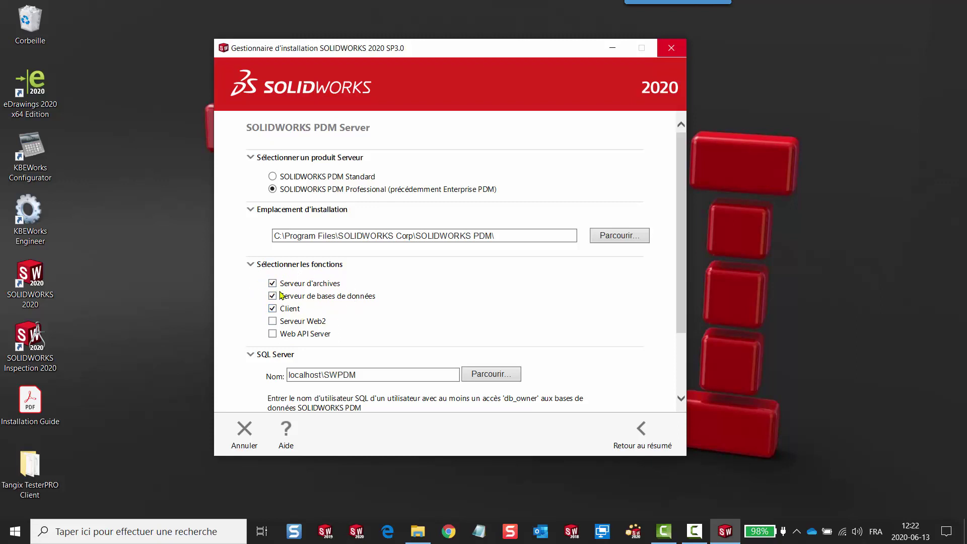
{"action": "key", "text": "ctrl"}
{"action": "key", "text": "ctrl"}
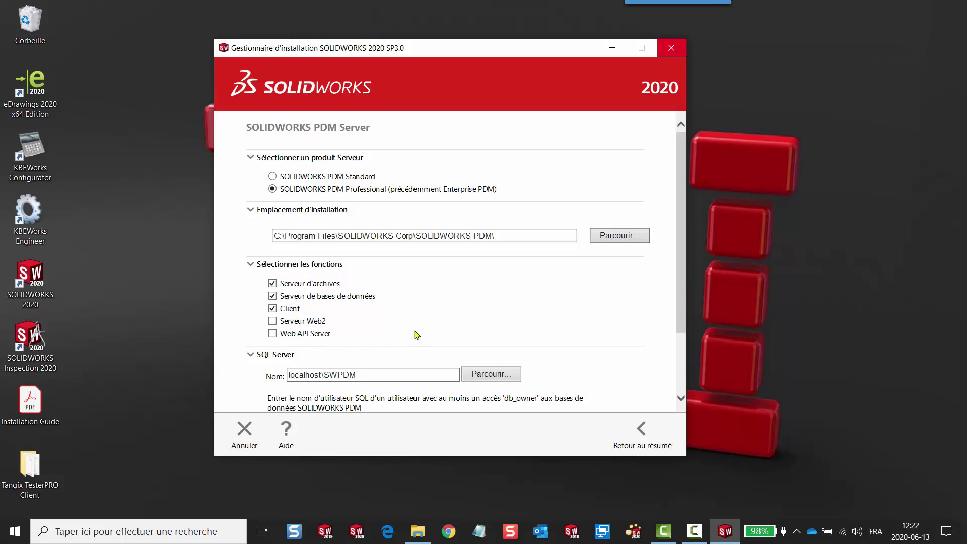
{"action": "scroll", "coordinate": [417, 335], "scroll_direction": "down", "scroll_amount": 3}
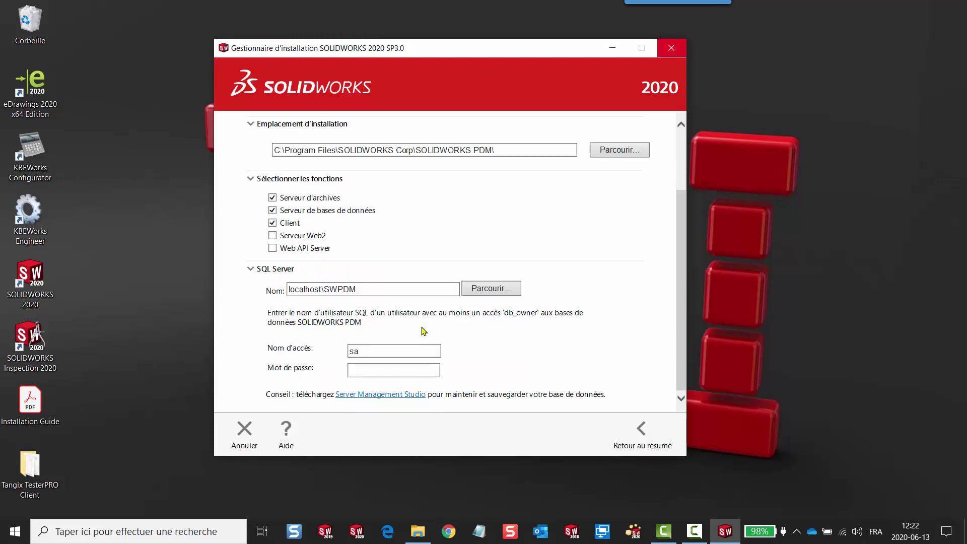
{"action": "left_click", "coordinate": [371, 371]}
{"action": "type", "text": "**"}
{"action": "type", "text": "***"}
{"action": "key", "text": "Return"}
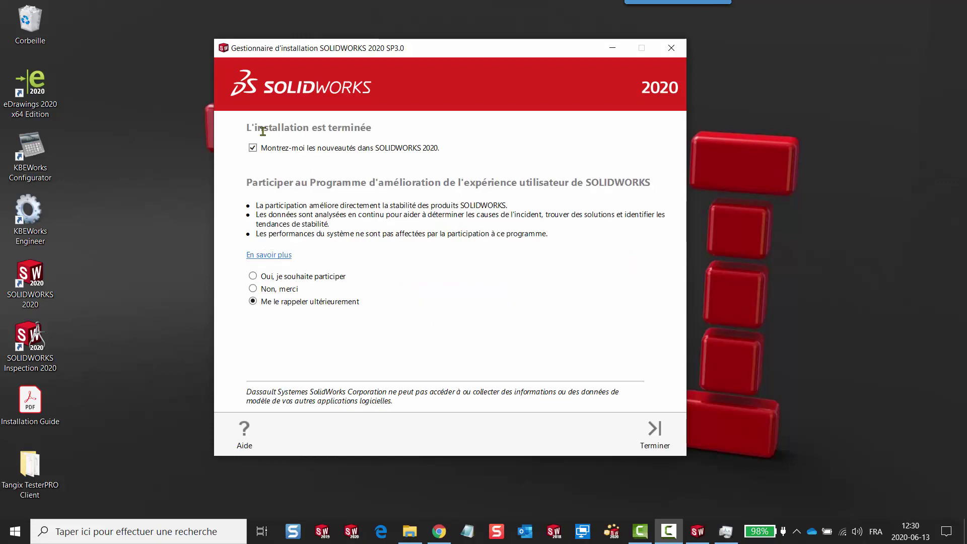
Step: Skip what's new, join the experience program, finish, and postpone the restart
{"action": "left_click", "coordinate": [259, 151]}
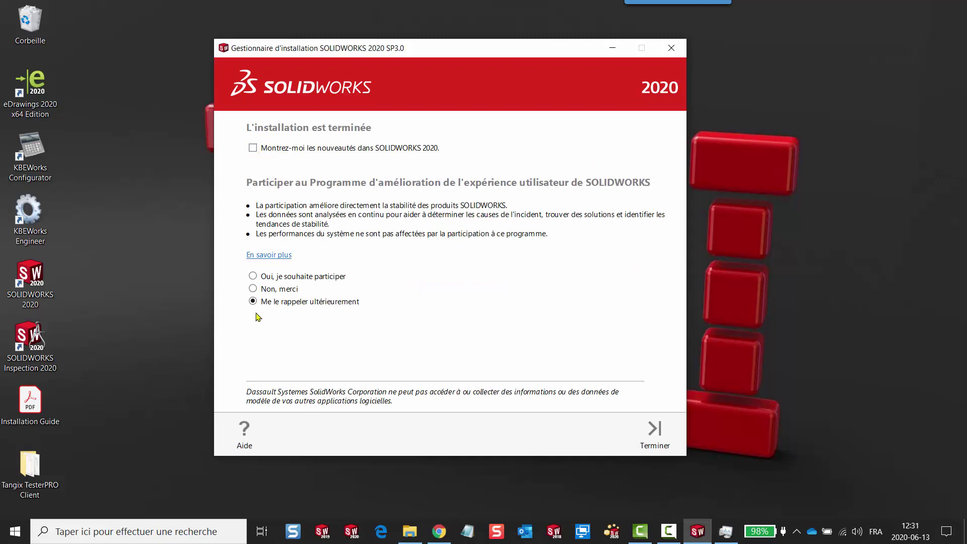
{"action": "left_click", "coordinate": [253, 277]}
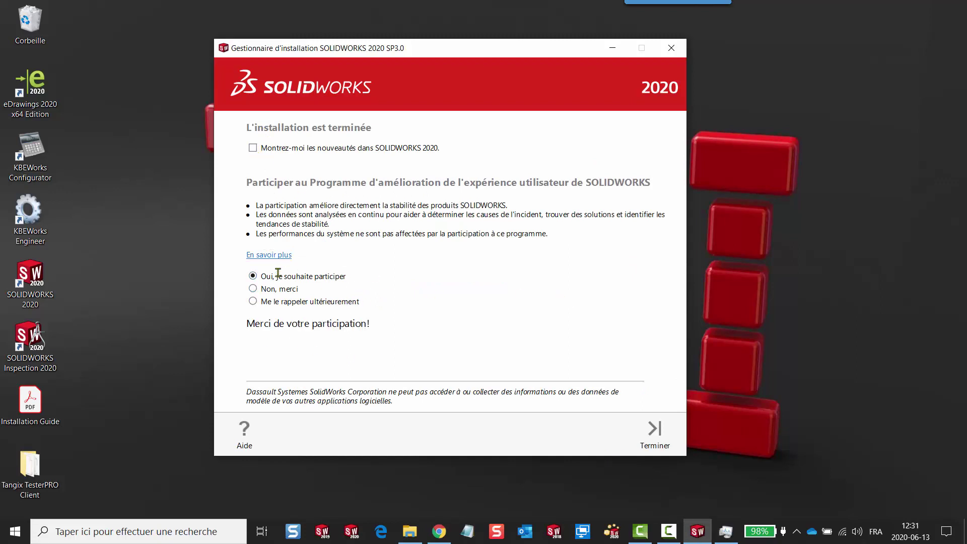
{"action": "left_click", "coordinate": [664, 424]}
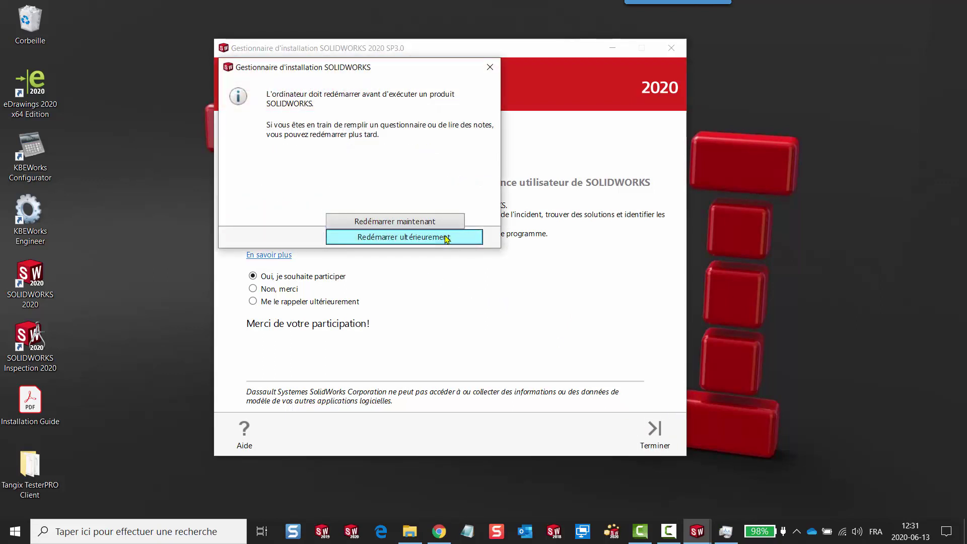
{"action": "left_click", "coordinate": [404, 244]}
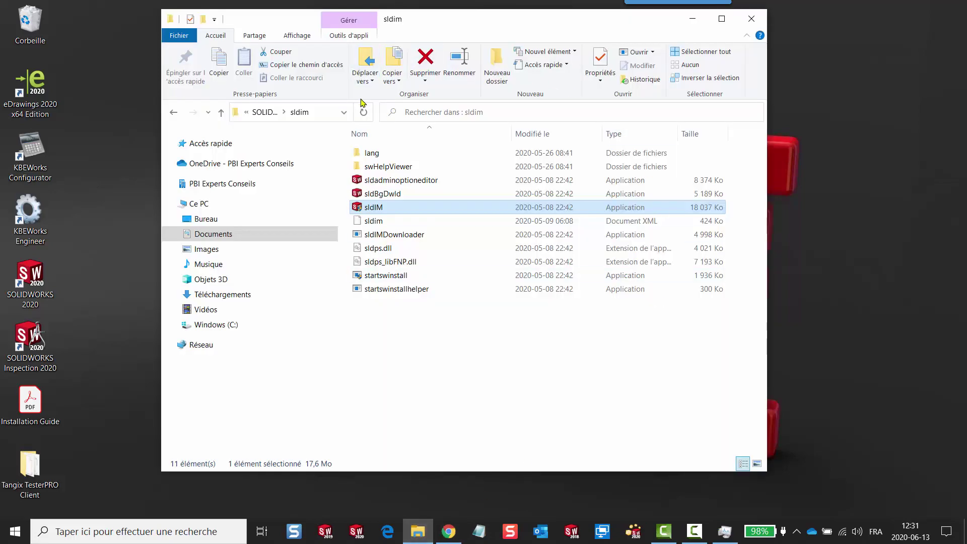
Step: Run Upgrade.exe from the SWPDMServer\Upgrade folder as administrator
{"action": "double_click", "coordinate": [538, 26]}
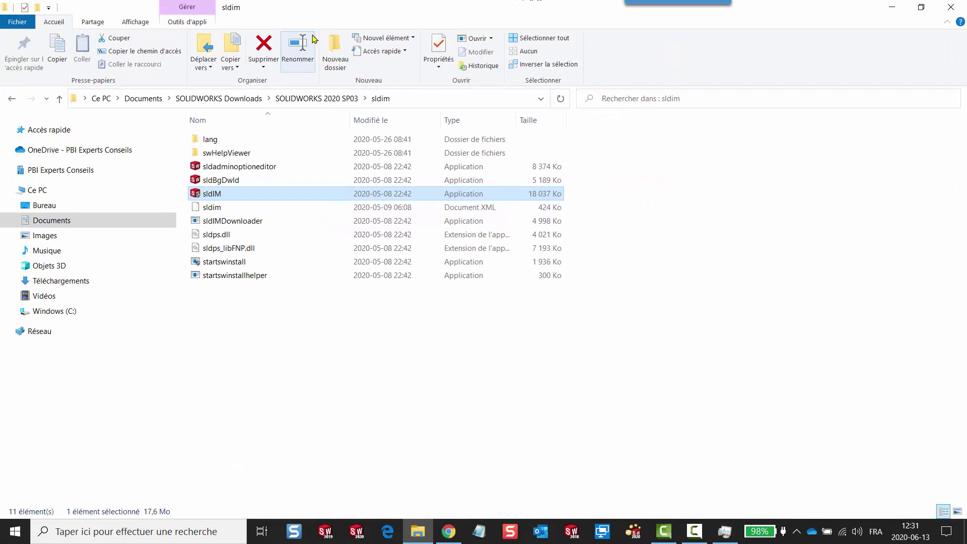
{"action": "key", "text": "alt+Up"}
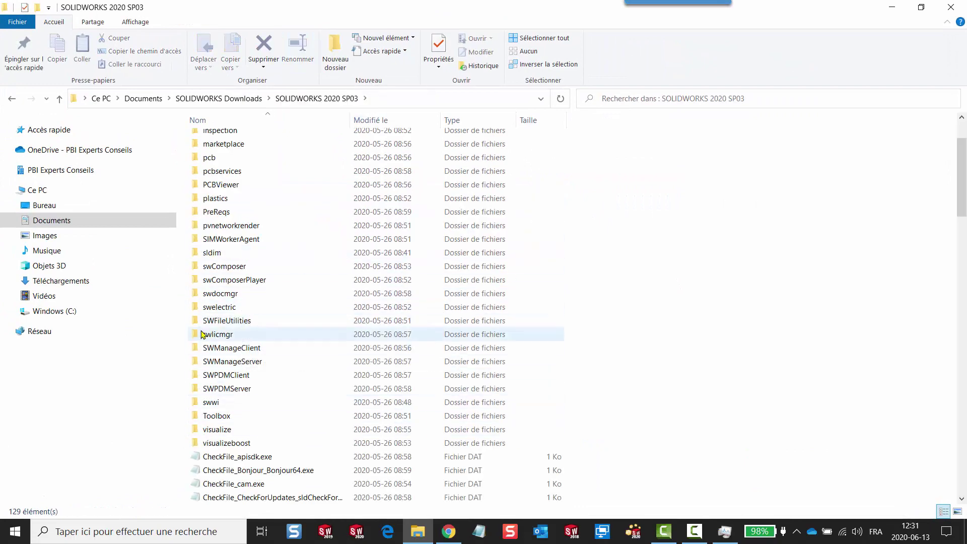
{"action": "double_click", "coordinate": [238, 391]}
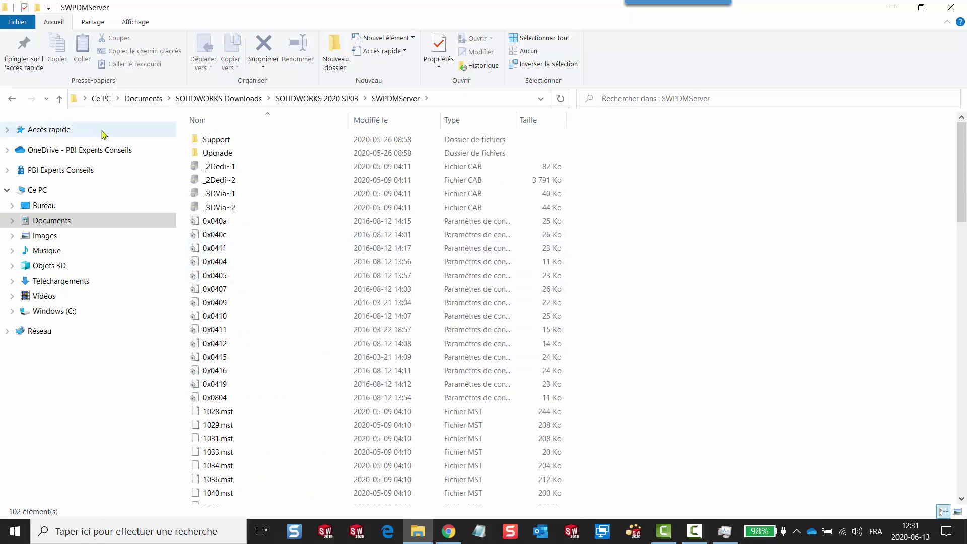
{"action": "double_click", "coordinate": [218, 153]}
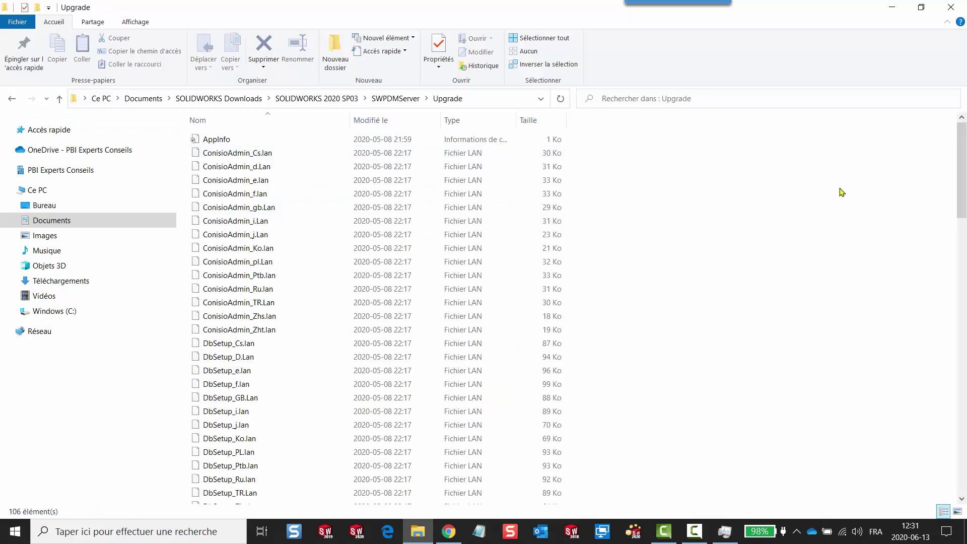
{"action": "type", "text": "Upgra_j.lanUpgrade"}
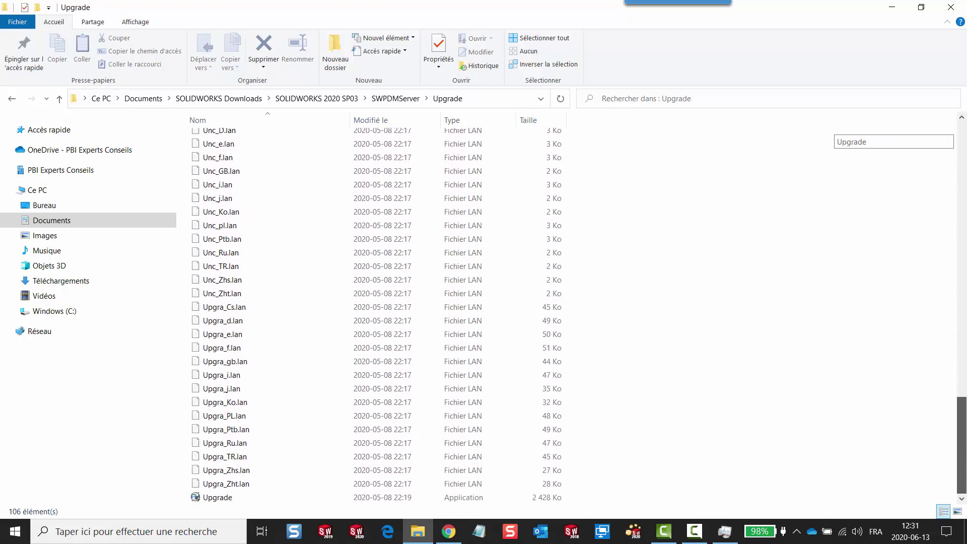
{"action": "left_click", "coordinate": [219, 500]}
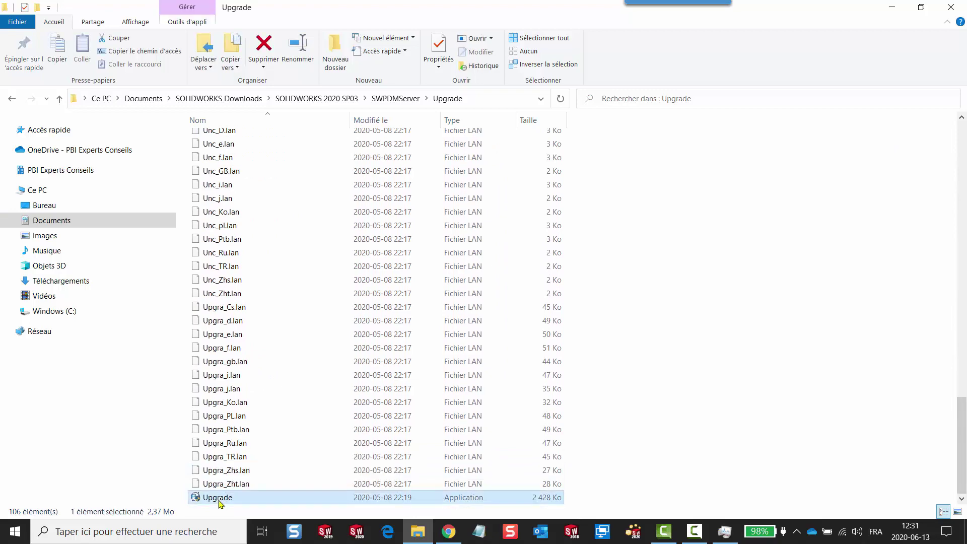
{"action": "right_click", "coordinate": [219, 501]}
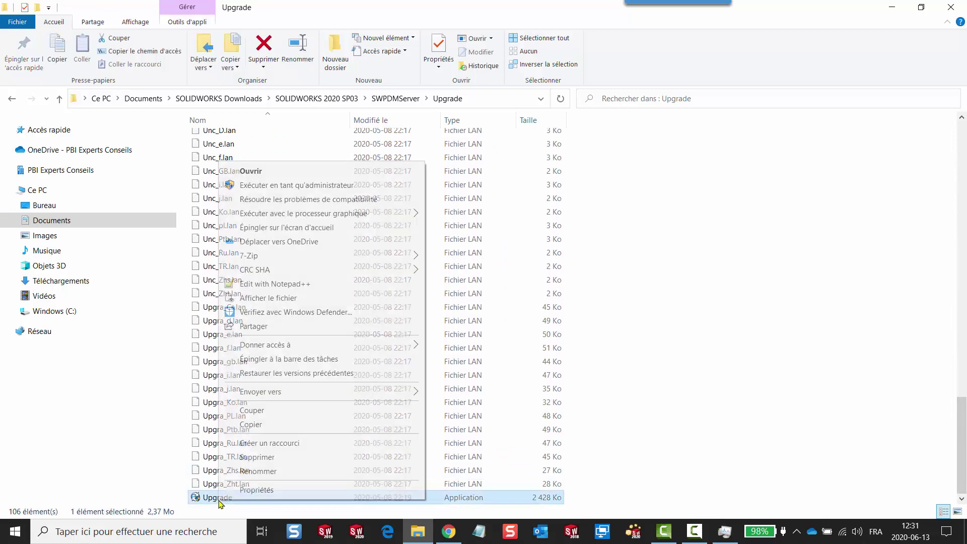
{"action": "left_click", "coordinate": [263, 186]}
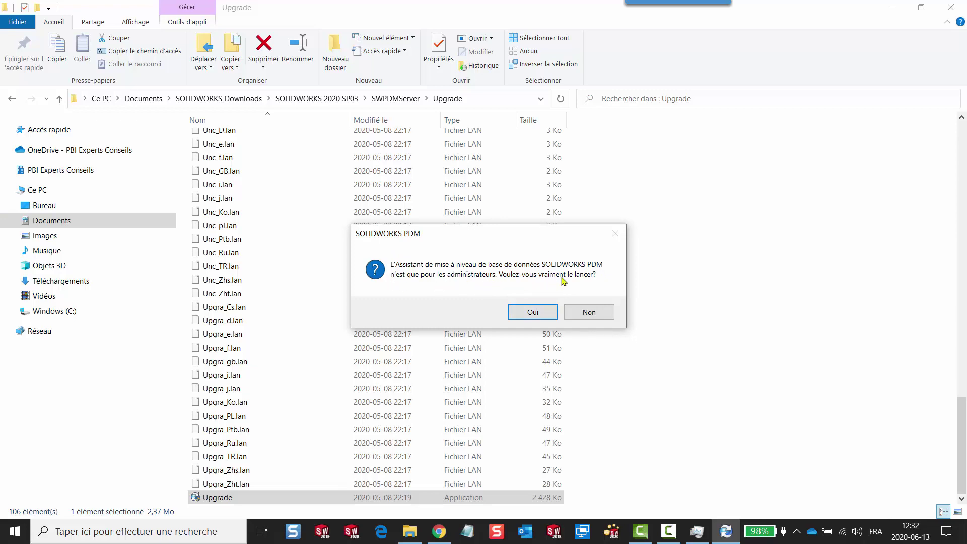
Step: Start the upgrade wizard, keep the (local) SQL server, and submit the SQL login
{"action": "left_click", "coordinate": [532, 314]}
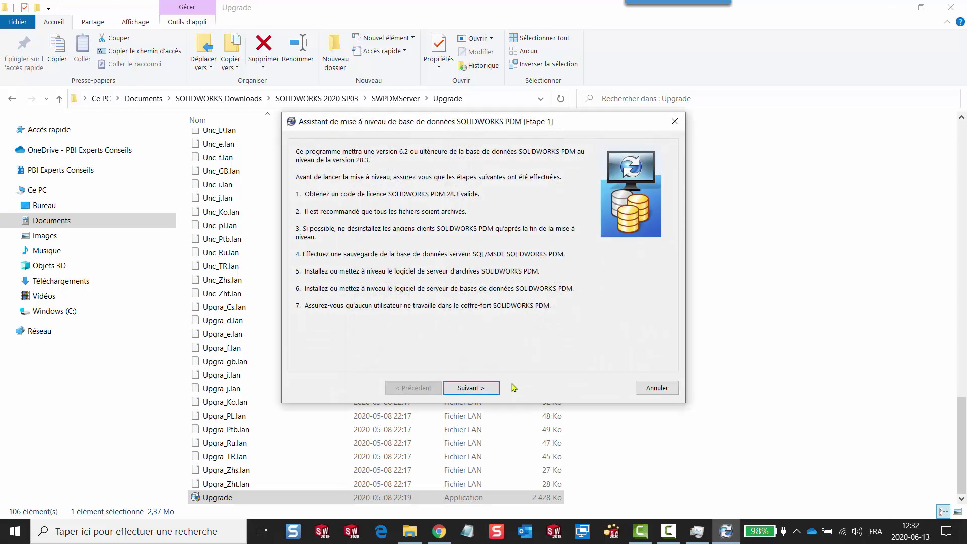
{"action": "left_click", "coordinate": [477, 388]}
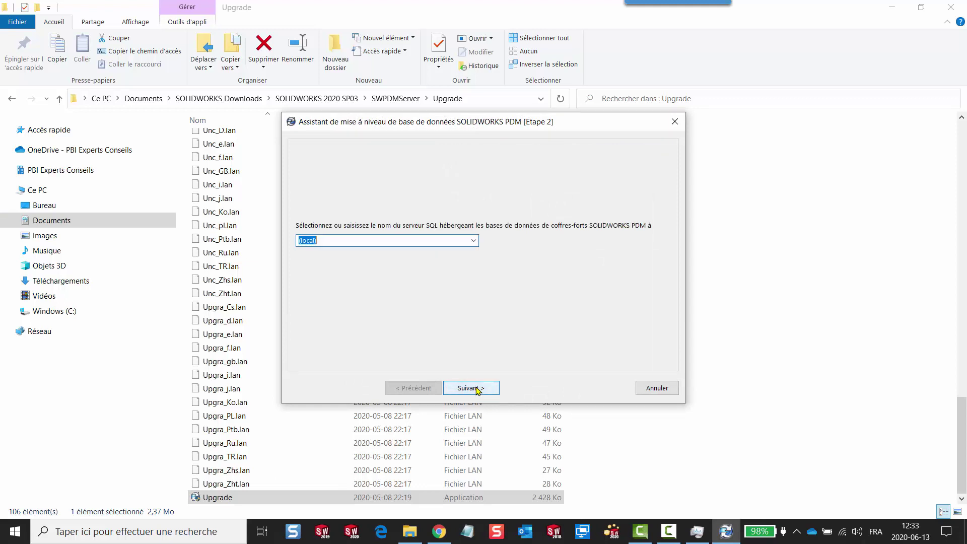
{"action": "left_click", "coordinate": [473, 241]}
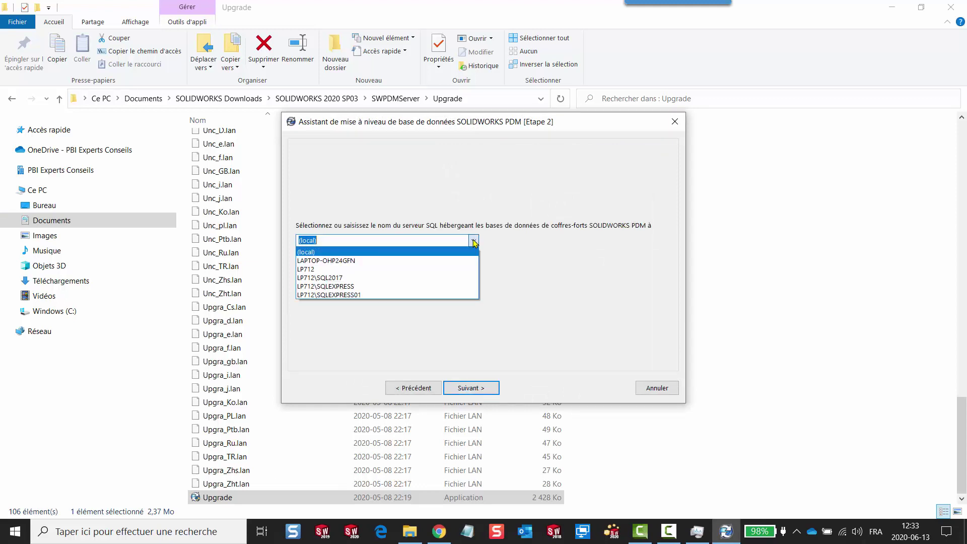
{"action": "left_click", "coordinate": [473, 241]}
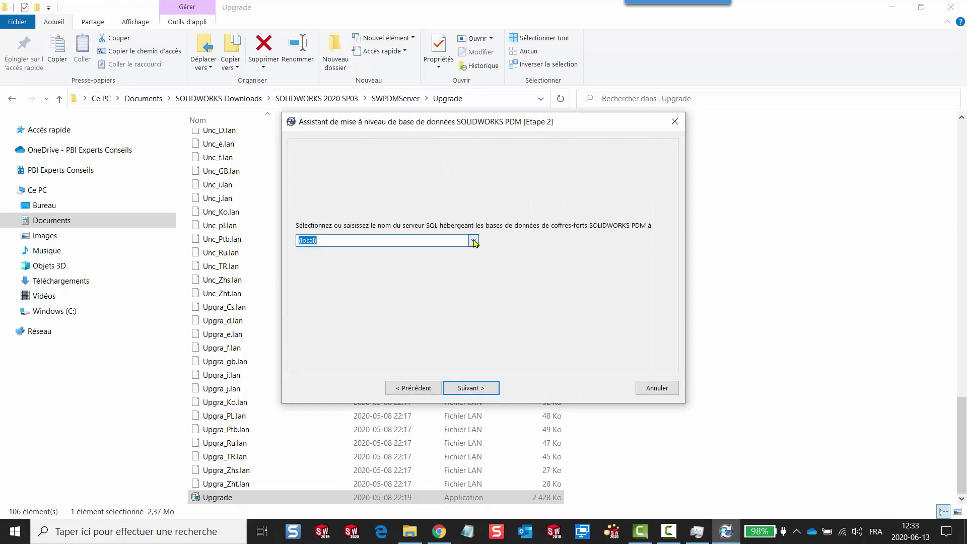
{"action": "left_click", "coordinate": [477, 388]}
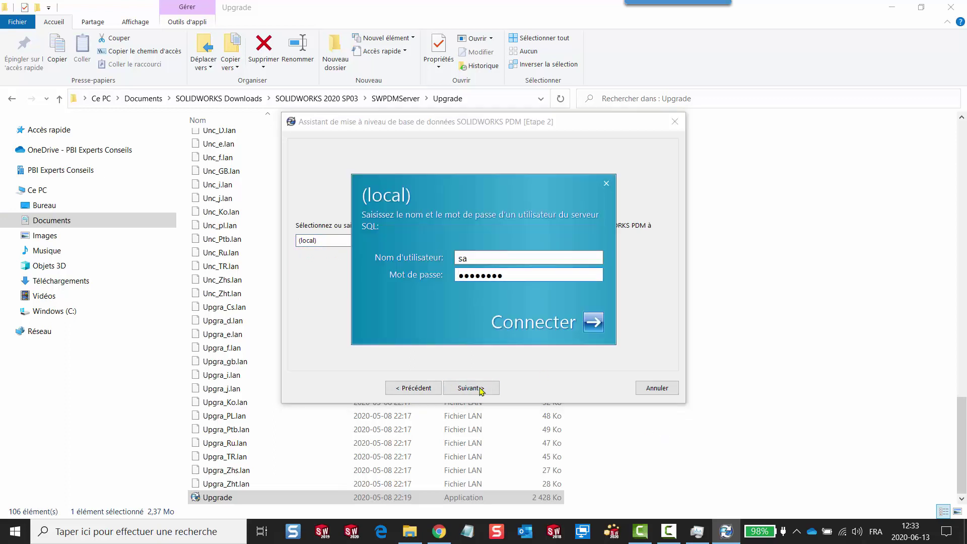
{"action": "key", "text": "Return"}
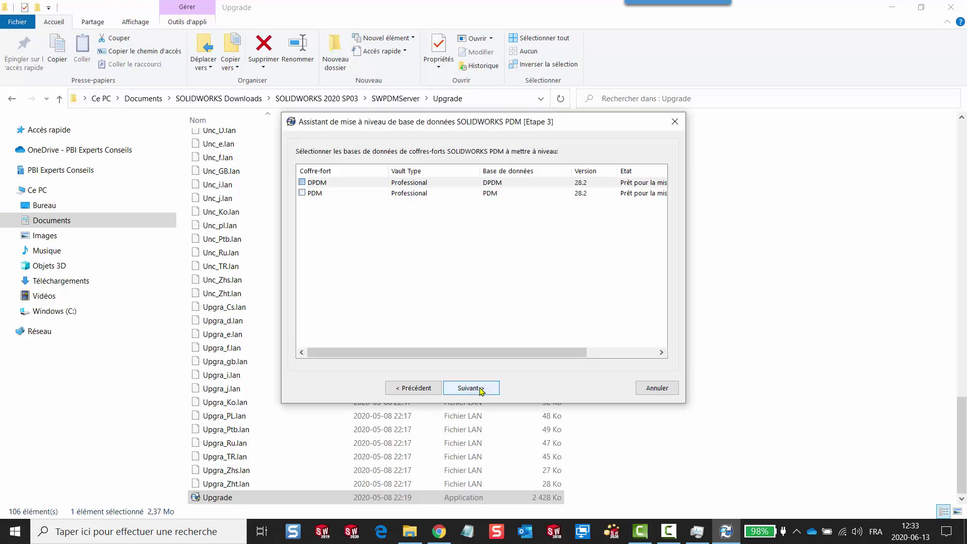
Step: Upgrade the DPDM vault to 28.3, check the success message, and finish the wizard
{"action": "left_click", "coordinate": [302, 182]}
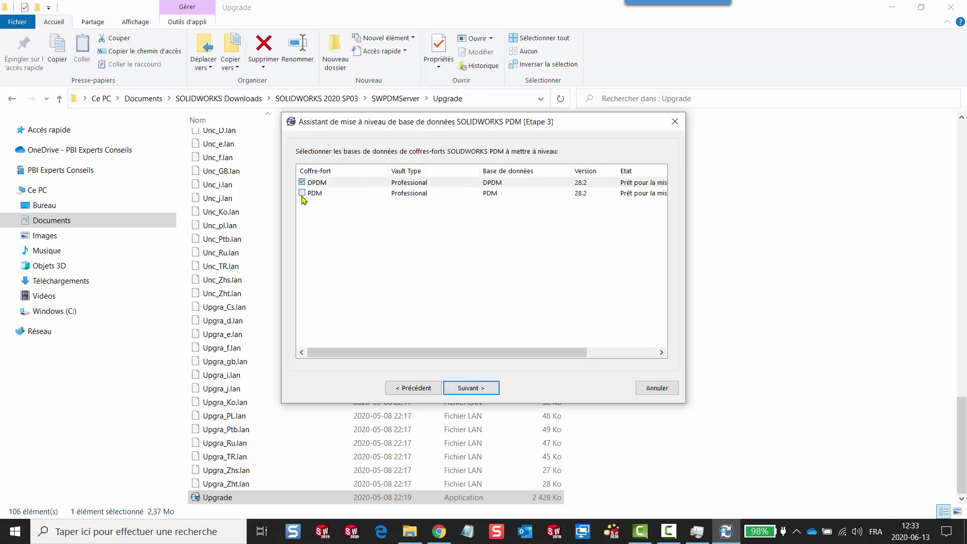
{"action": "left_click", "coordinate": [474, 388]}
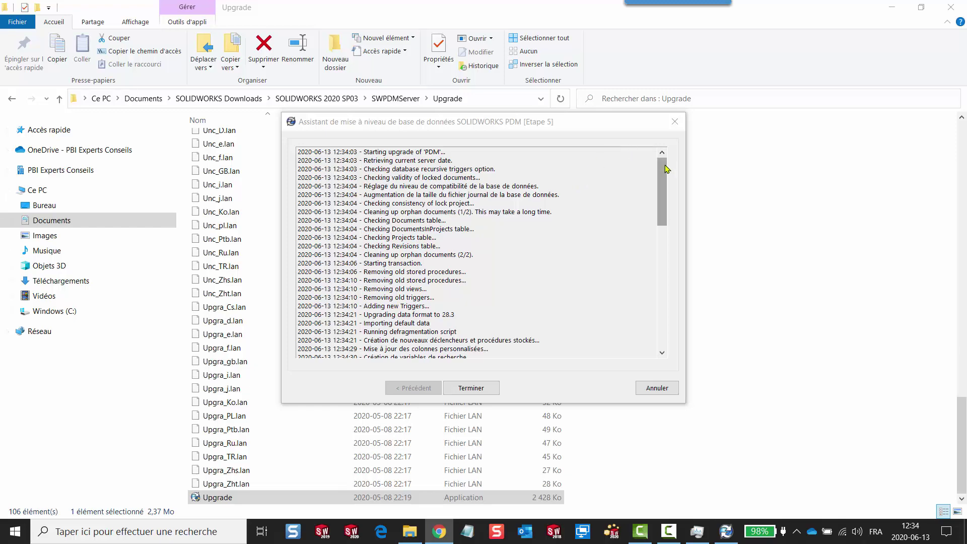
{"action": "left_click_drag", "start_coordinate": [663, 169], "coordinate": [683, 308]}
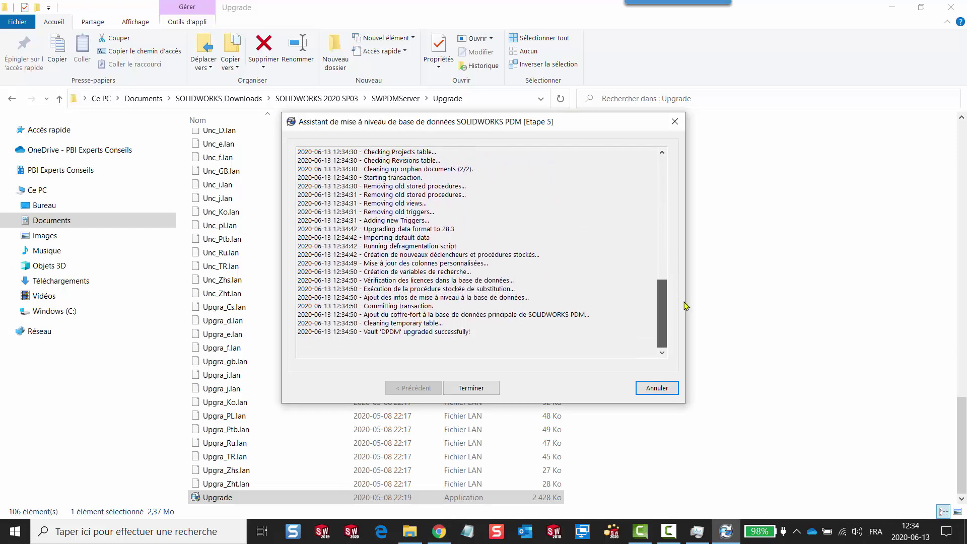
{"action": "left_click_drag", "start_coordinate": [363, 332], "coordinate": [476, 336]}
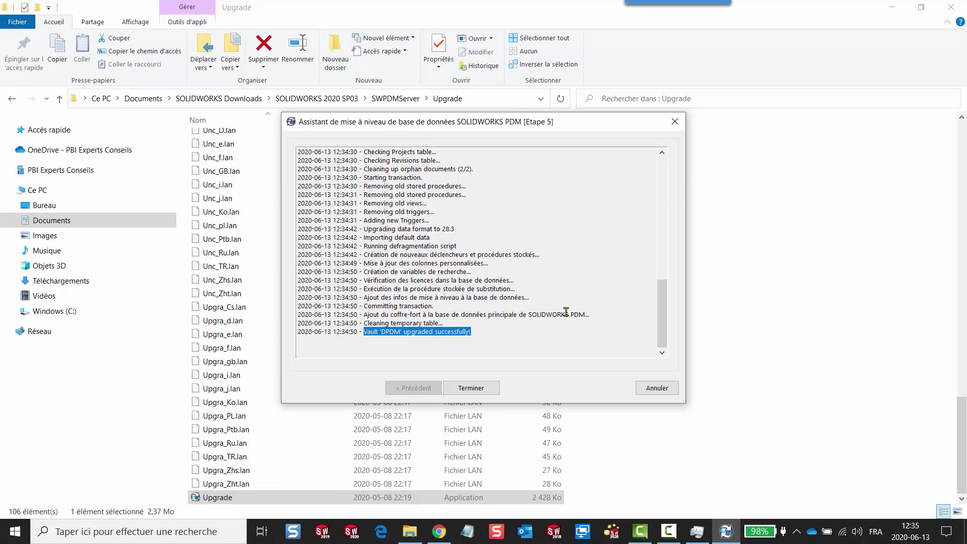
{"action": "left_click", "coordinate": [516, 338]}
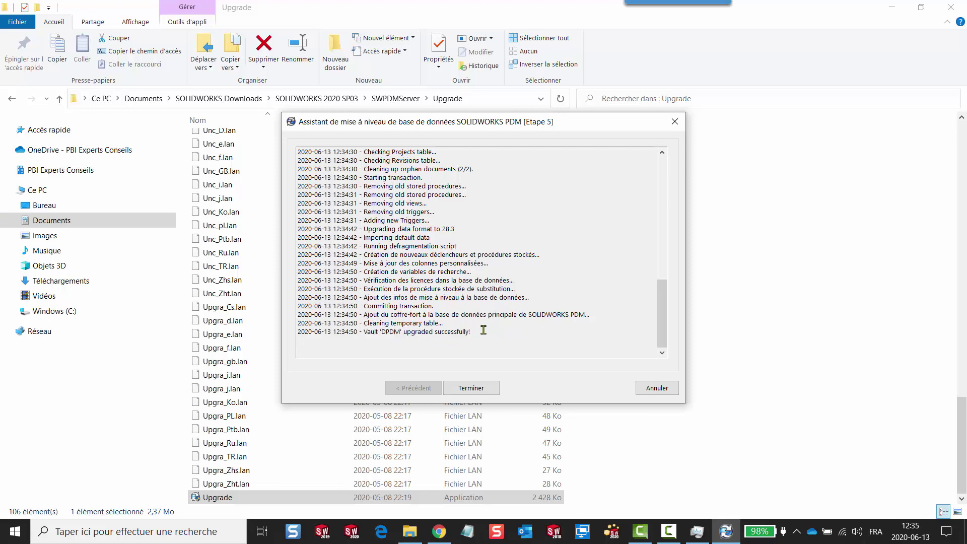
{"action": "left_click", "coordinate": [470, 388]}
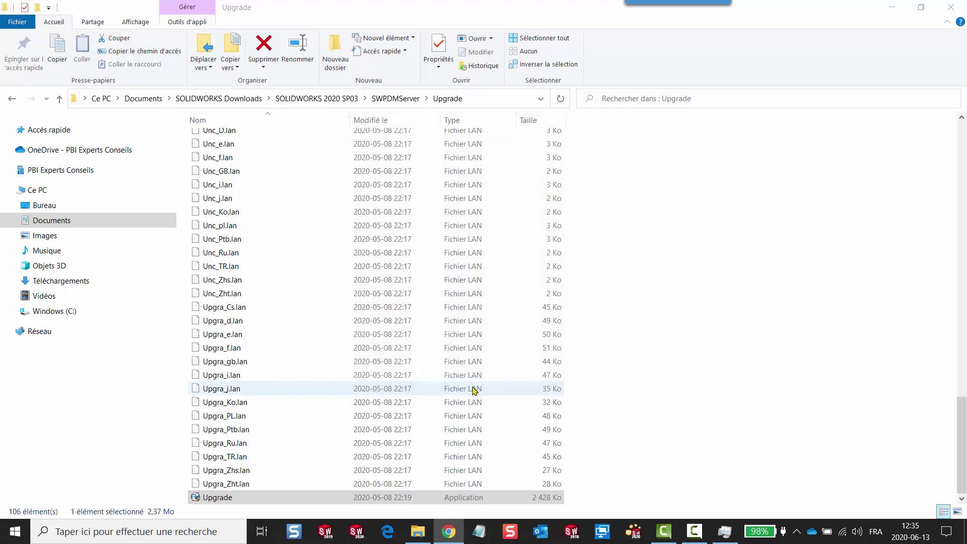
Step: Close File Explorer and relaunch PDM Administration via a Windows search for 'admin'
{"action": "left_click", "coordinate": [951, 7]}
{"action": "left_click", "coordinate": [162, 529]}
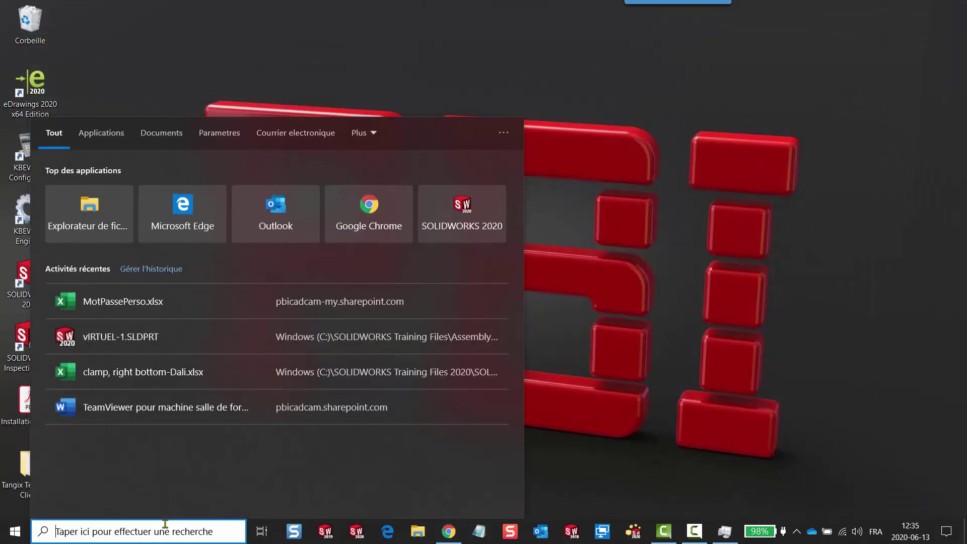
{"action": "type", "text": "admin"}
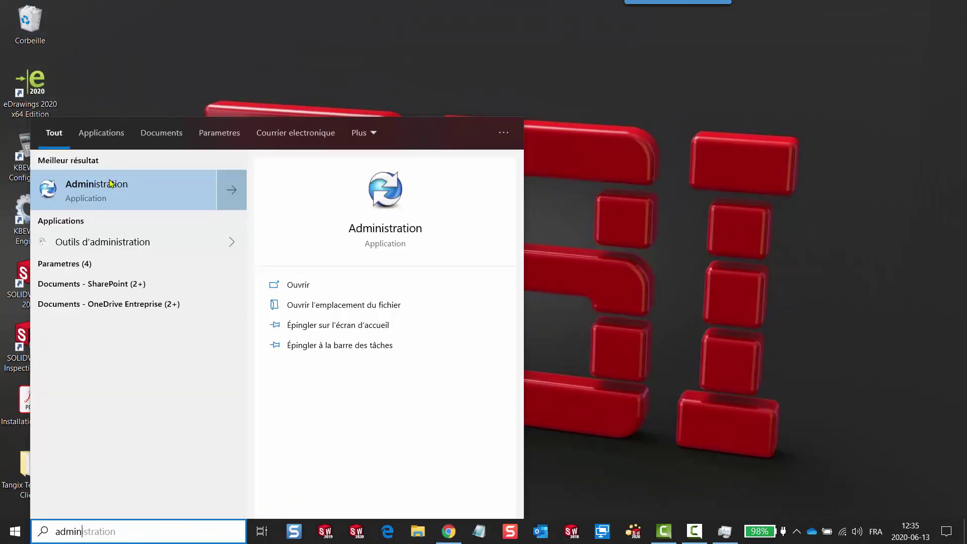
{"action": "left_click", "coordinate": [111, 182]}
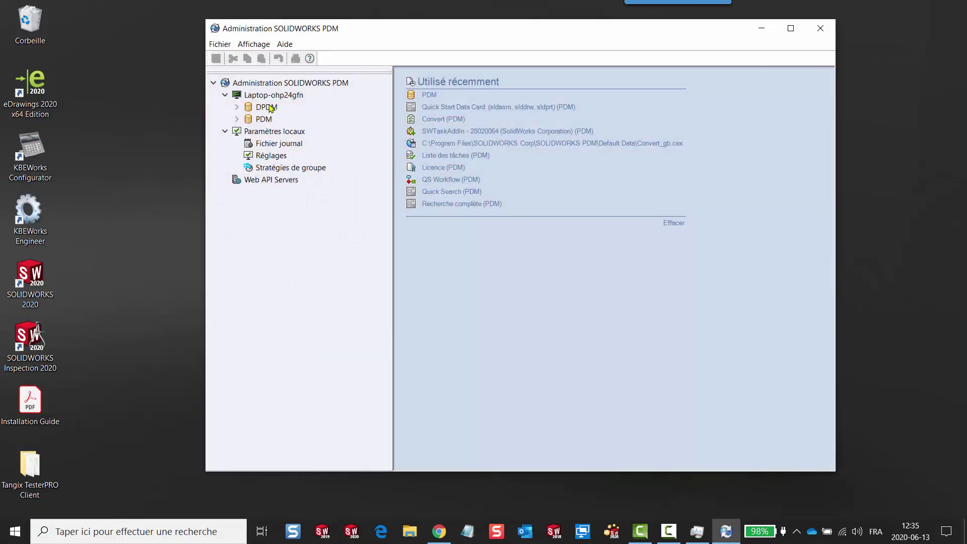
Step: Log in to the PDM vault's properties, set Permettre connexions, and close the dialog
{"action": "right_click", "coordinate": [260, 119]}
{"action": "left_click", "coordinate": [298, 129]}
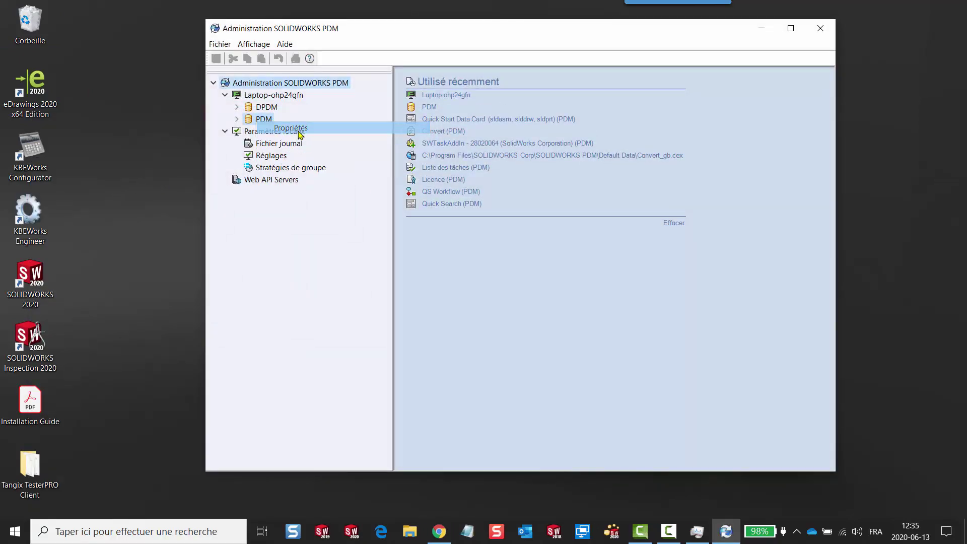
{"action": "left_click", "coordinate": [541, 263]}
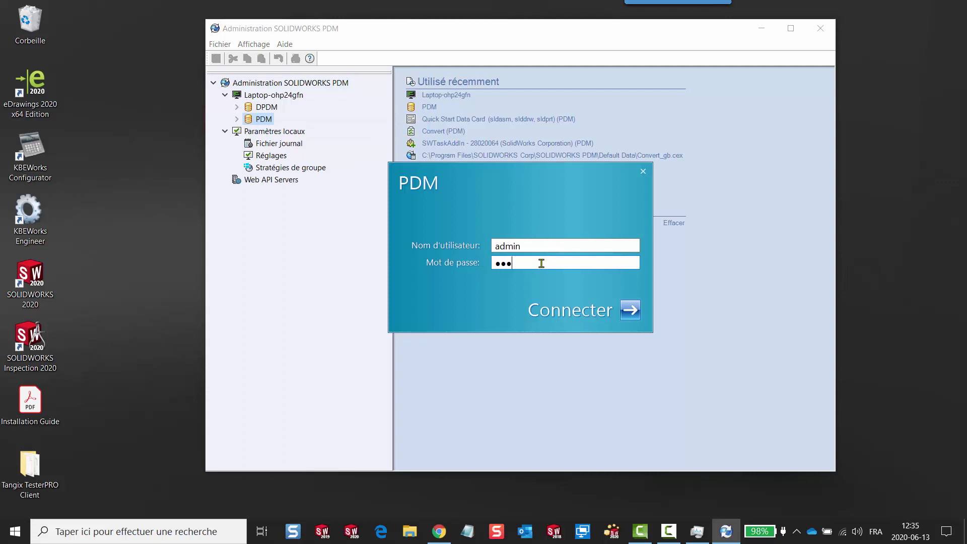
{"action": "key", "text": "Return"}
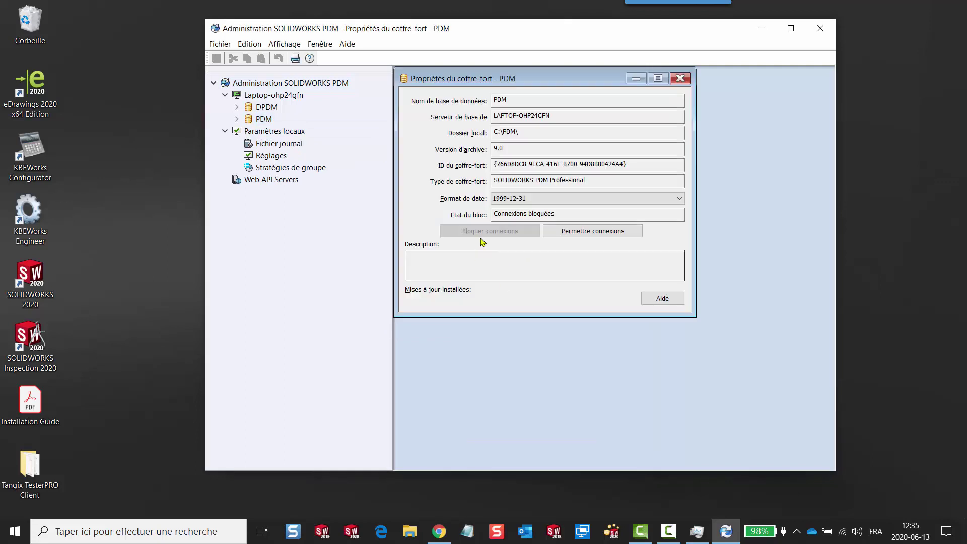
{"action": "left_click", "coordinate": [600, 235]}
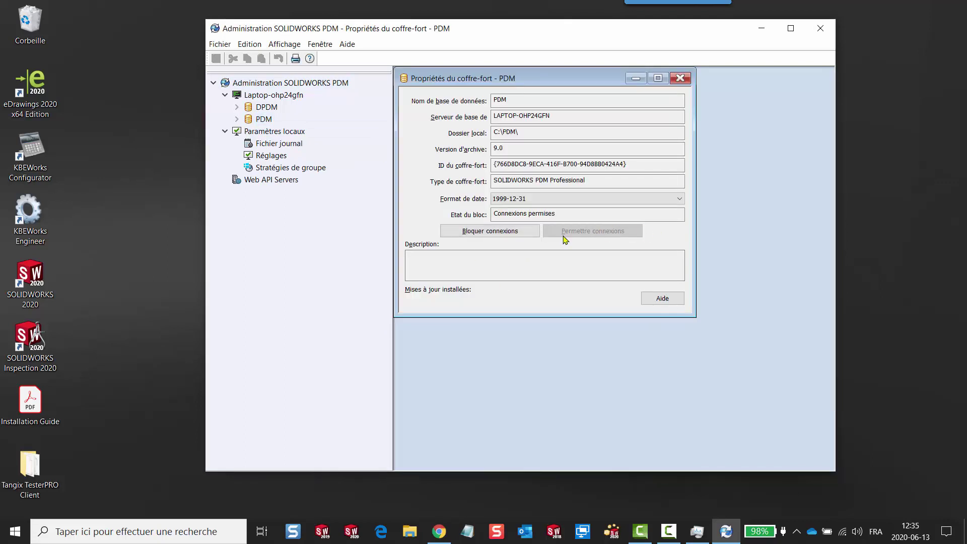
{"action": "left_click", "coordinate": [680, 79]}
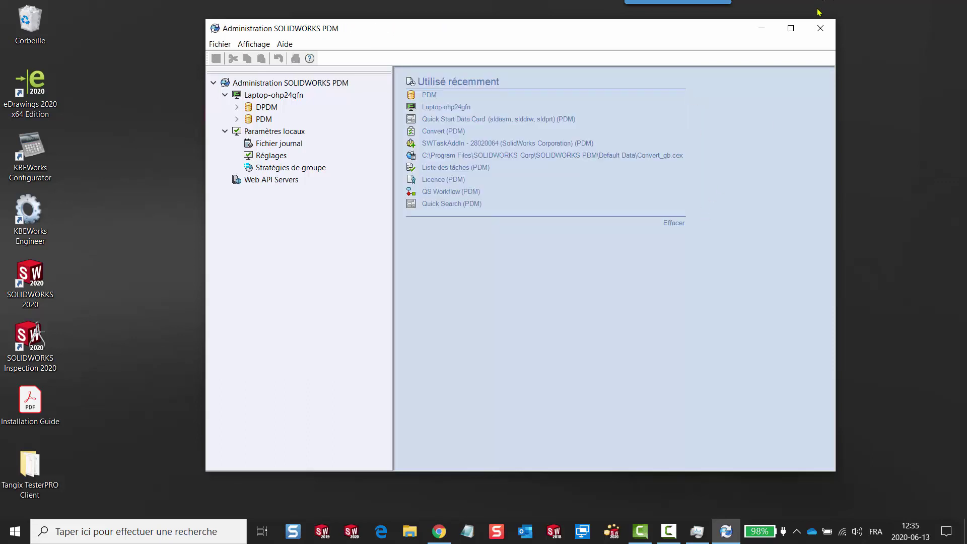